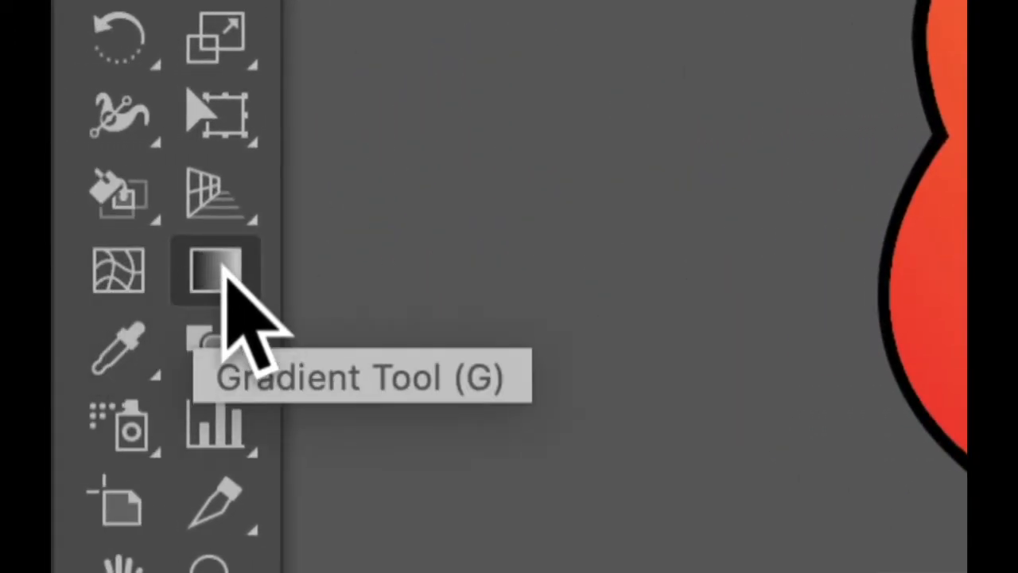
Redraw the egg's radial gradient several times with the Gradient tool, ending with one running from upper right to lower left.
left_click(225, 264)
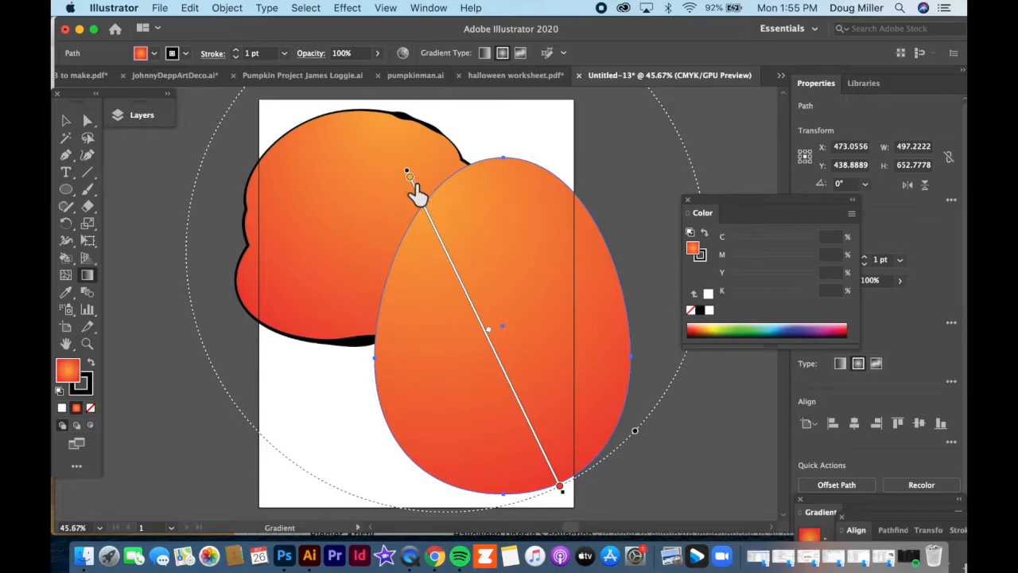
left_click_drag(551, 280, 472, 387)
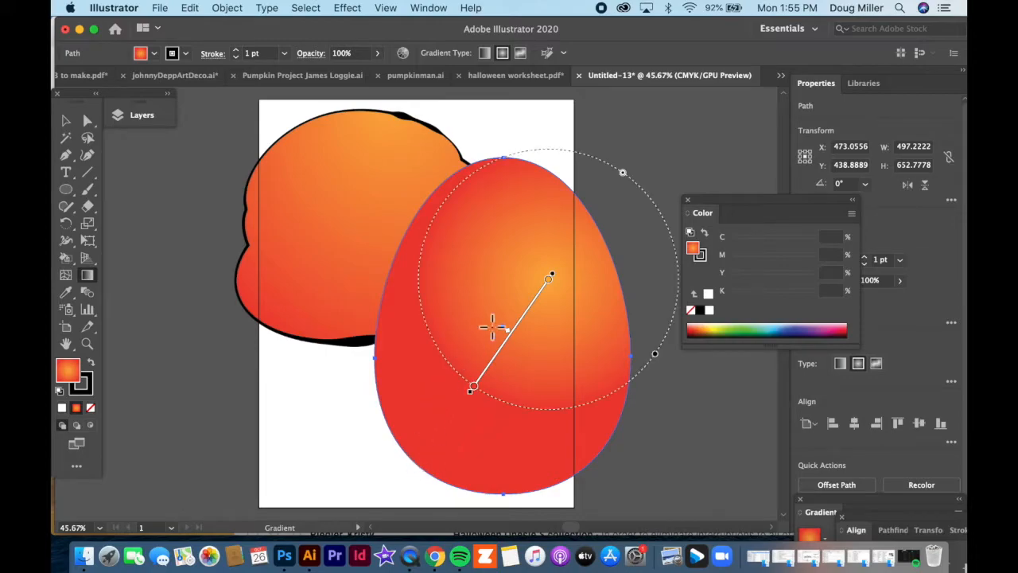
left_click_drag(497, 284, 482, 327)
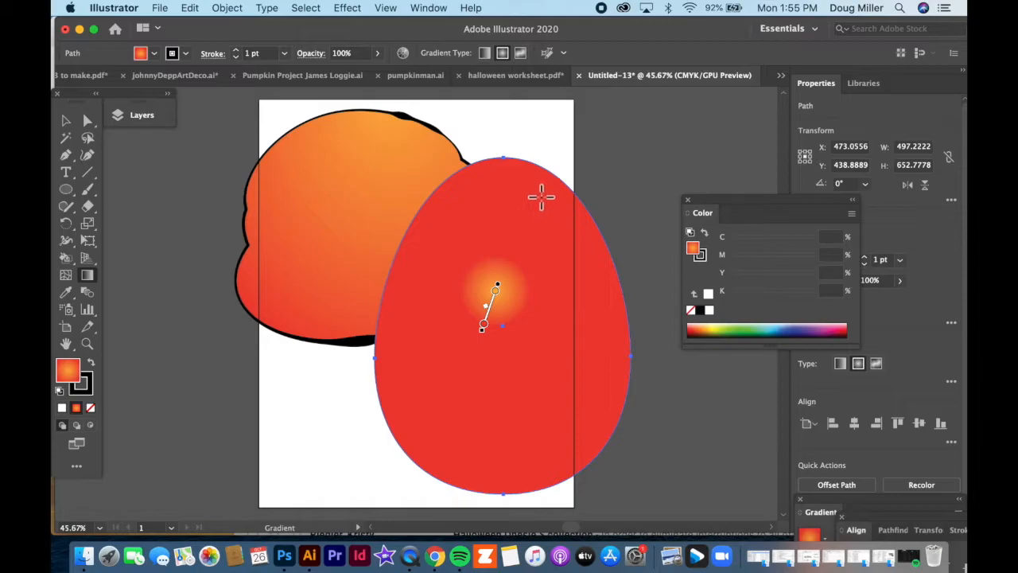
left_click_drag(603, 170, 370, 395)
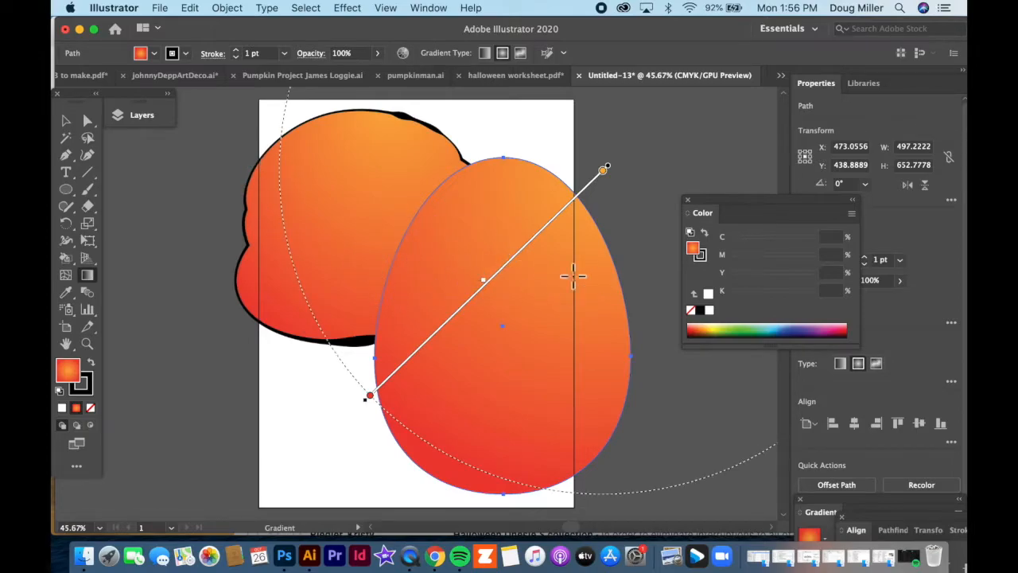
Change the egg's gradient to linear and redraw its direction several times, ending diagonally from upper left to lower right.
left_click_drag(794, 208, 836, 114)
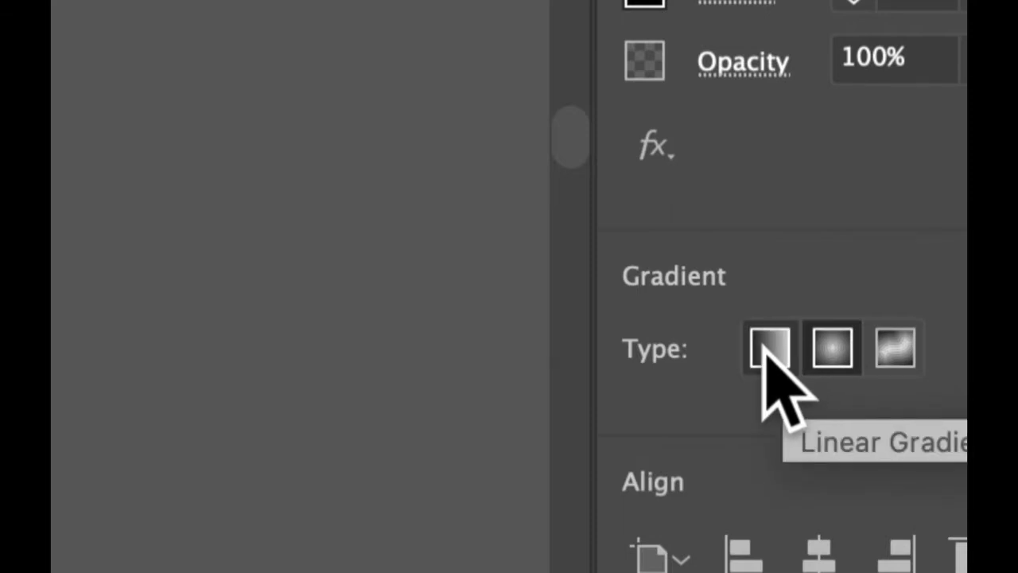
left_click(766, 350)
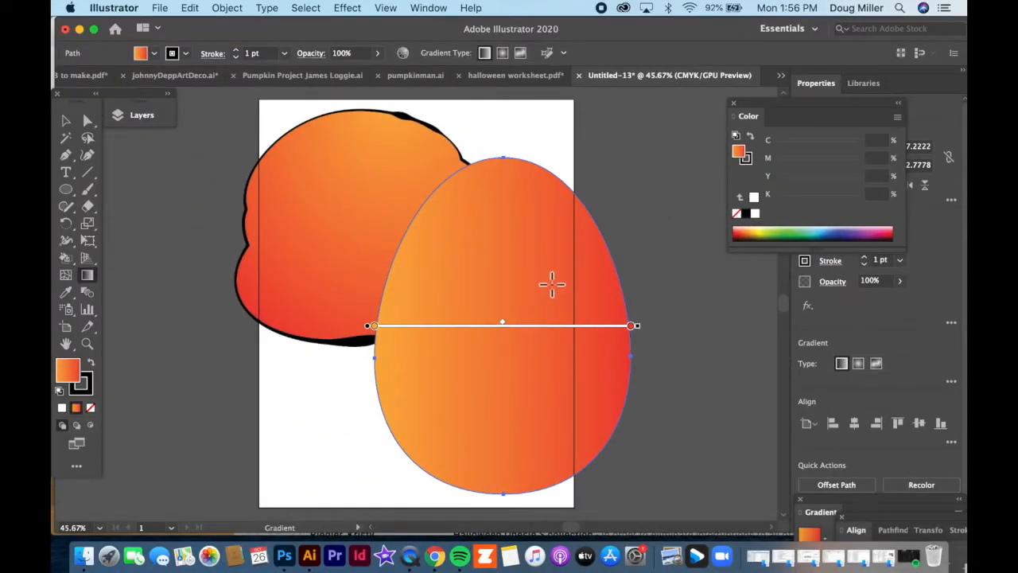
mouse_move(587, 234)
left_mouse_down()
mouse_move(568, 266)
mouse_move(432, 390)
mouse_move(417, 432)
left_mouse_up()
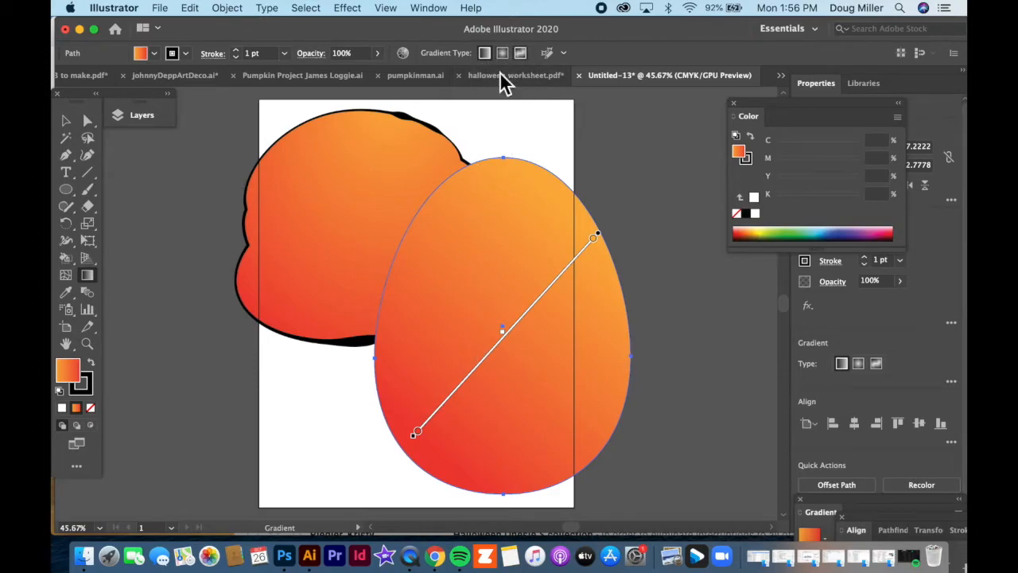
mouse_move(473, 260)
left_mouse_down()
mouse_move(535, 353)
mouse_move(509, 315)
left_mouse_up()
mouse_move(485, 246)
left_mouse_down()
mouse_move(504, 291)
mouse_move(528, 309)
left_mouse_up()
left_click_drag(452, 265, 493, 326)
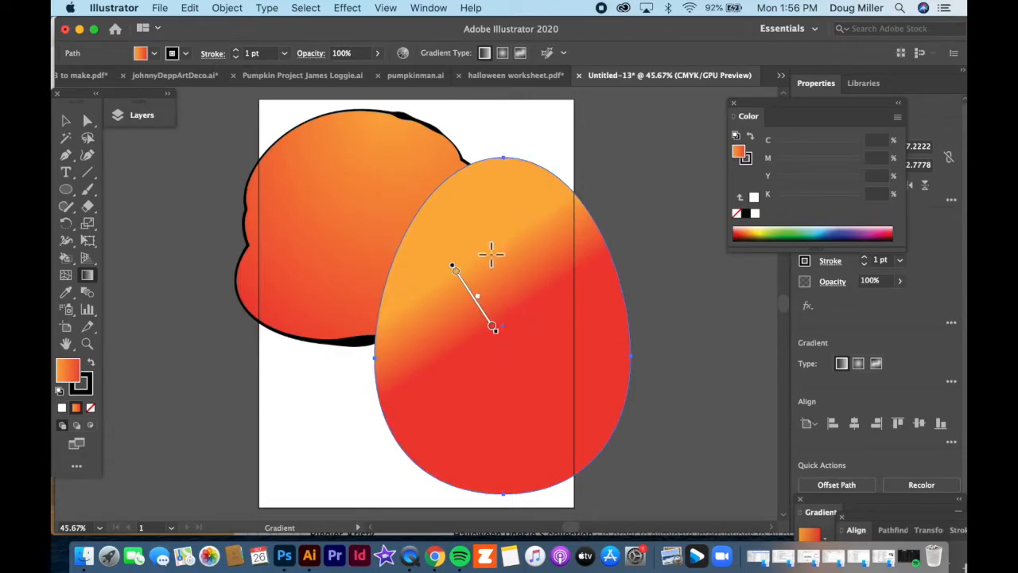
mouse_move(407, 196)
left_mouse_down()
mouse_move(549, 329)
mouse_move(584, 425)
mouse_move(565, 439)
left_mouse_up()
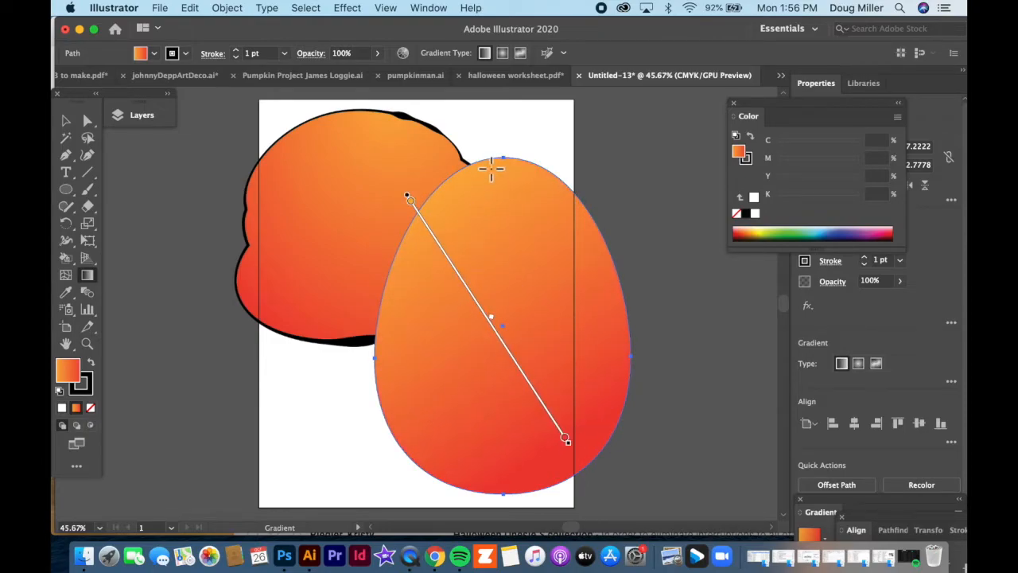
Move the linear gradient's red stop inward along the line and darken it by setting K to 82%.
left_click(410, 202)
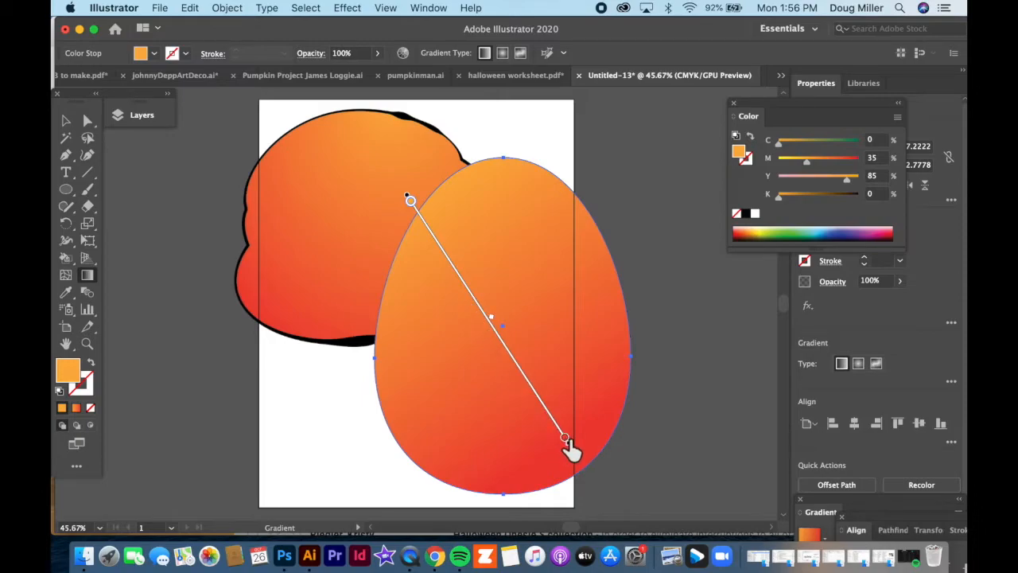
left_click(566, 439)
left_click_drag(566, 439, 538, 396)
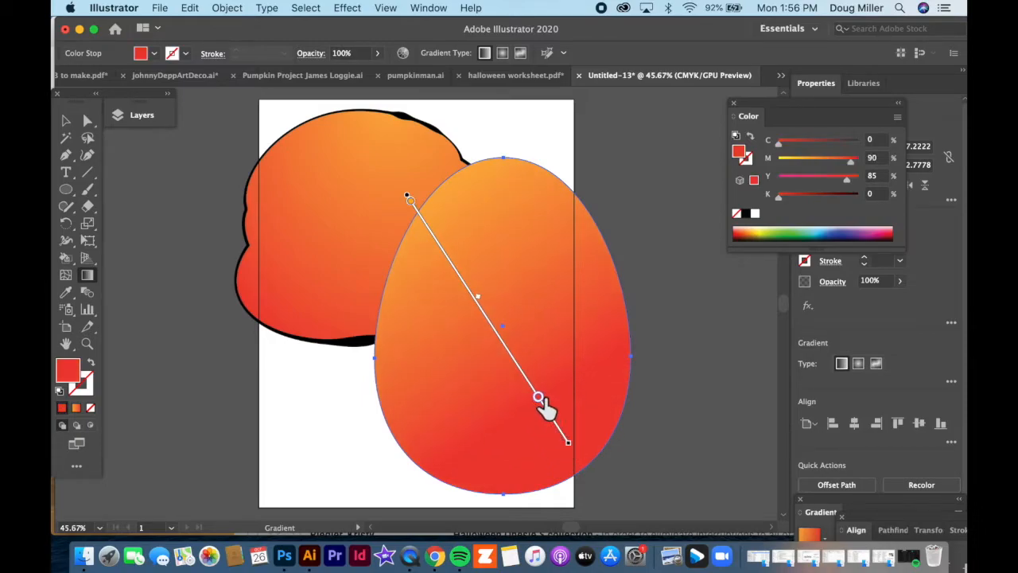
left_click_drag(782, 201, 846, 202)
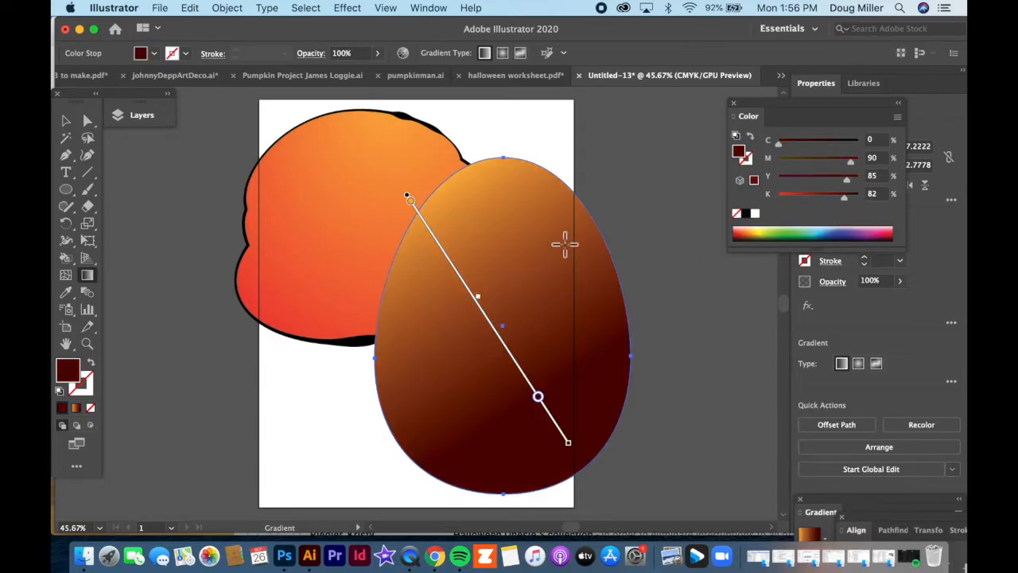
Recolor the gradient's orange stop with the blue swatch C=70 M=15 Y=0 K=0.
left_click(408, 199)
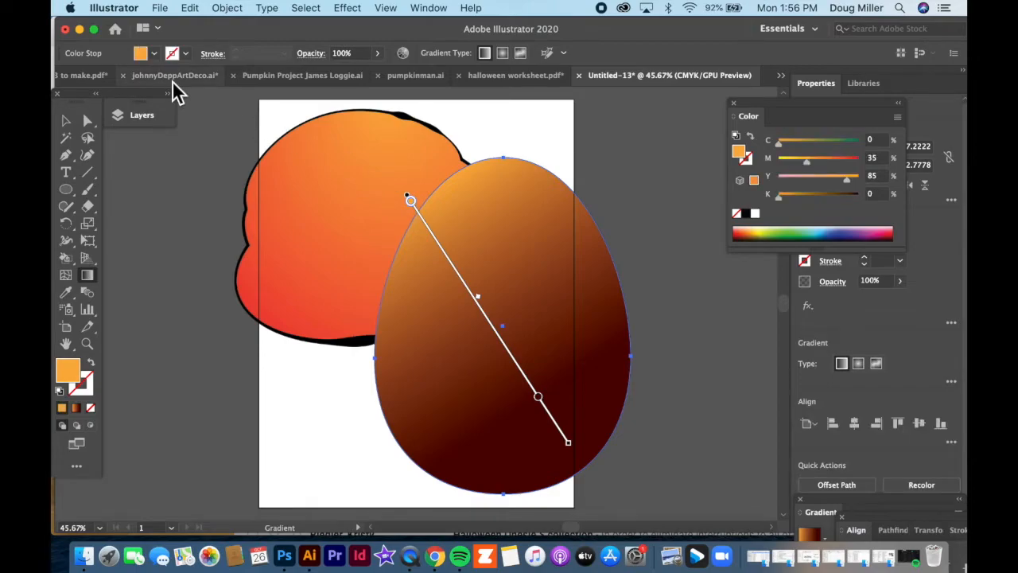
left_click(155, 57)
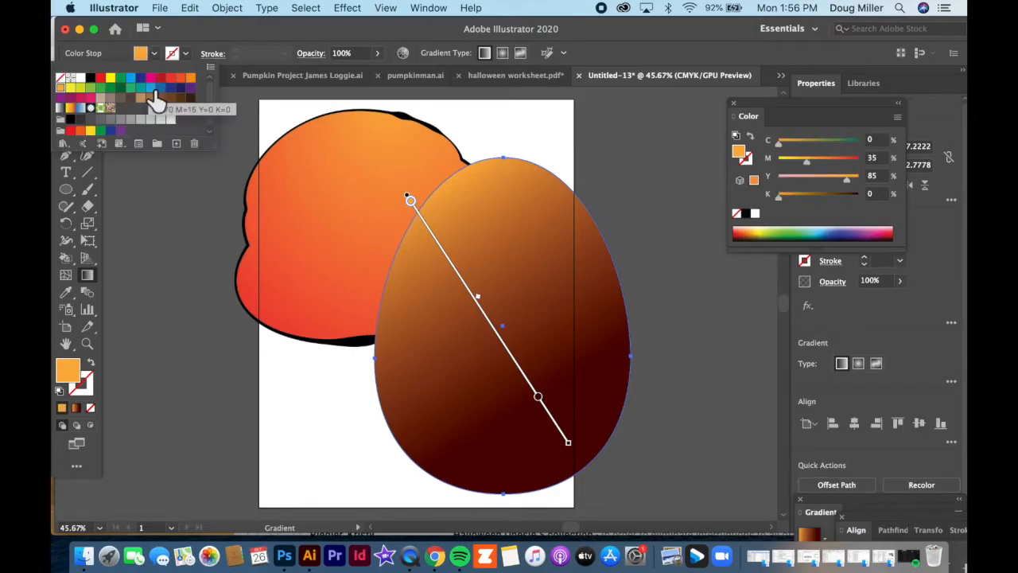
left_click(151, 89)
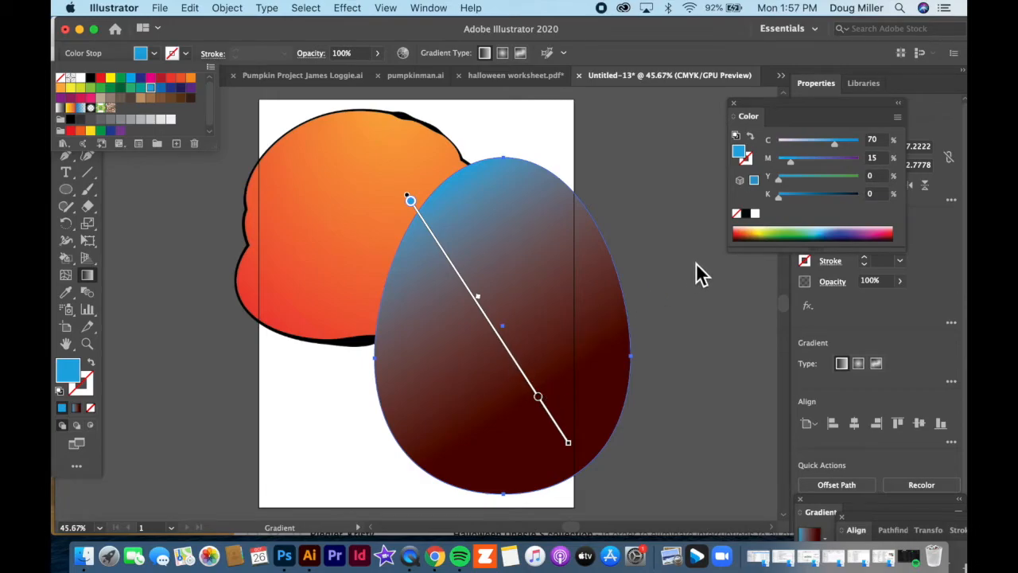
Deselect the egg and place the expanded Gradient panel beside it over the canvas.
left_click(442, 14)
left_click(440, 15)
left_click(67, 121)
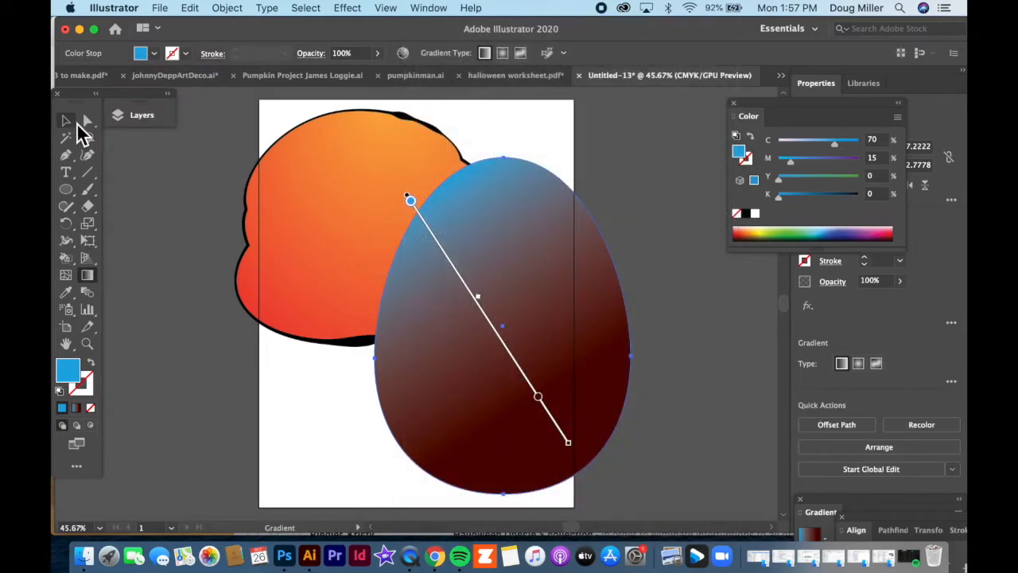
left_click(332, 399)
left_click(431, 8)
scroll(457, 498, "down", 2)
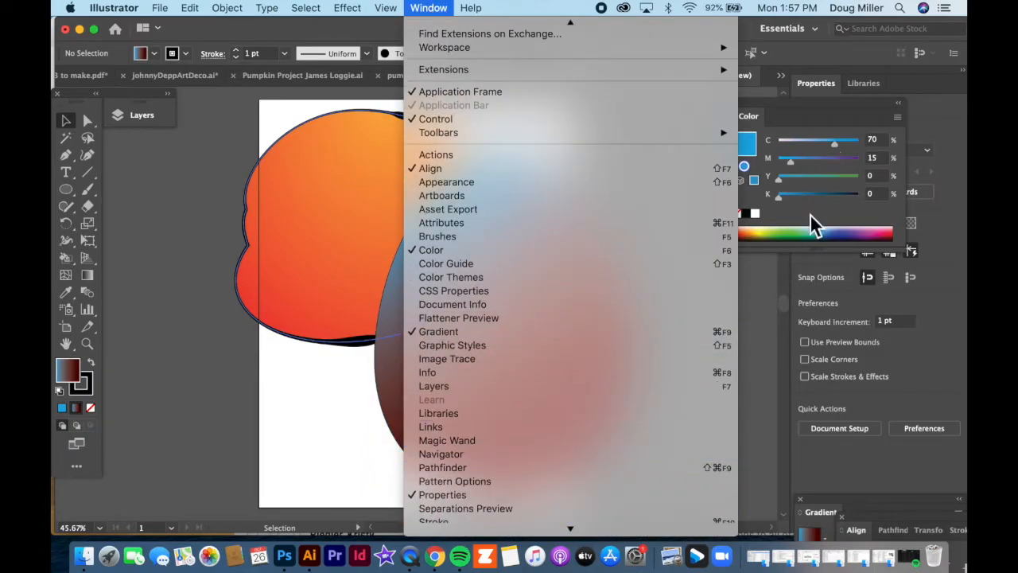
left_click(778, 103)
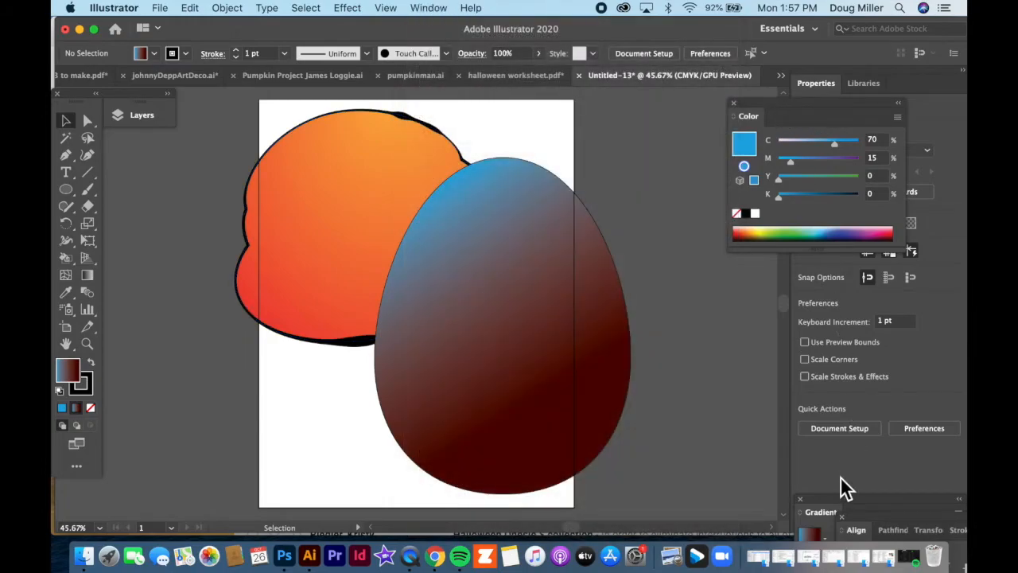
left_click_drag(846, 500, 598, 154)
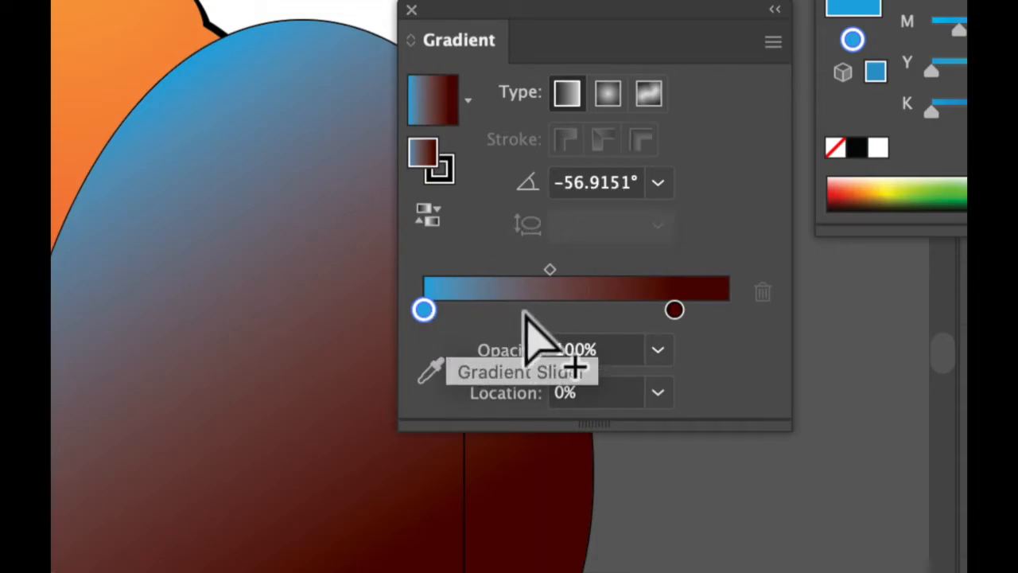
Try to move the dark stop to about 97% and add a yellow-green stop at about 38% with nothing selected.
left_click_drag(675, 310, 713, 311)
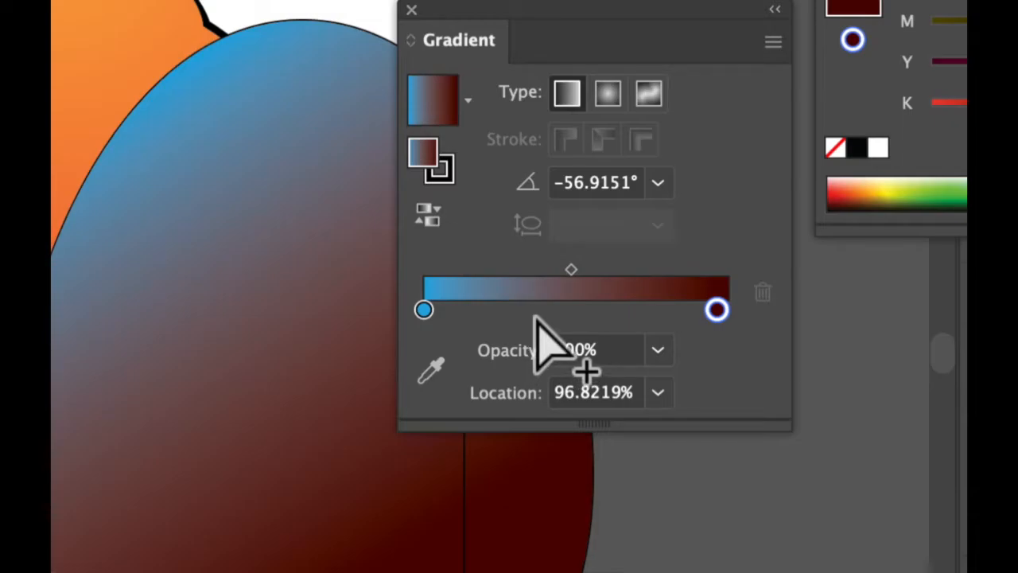
left_click(535, 311)
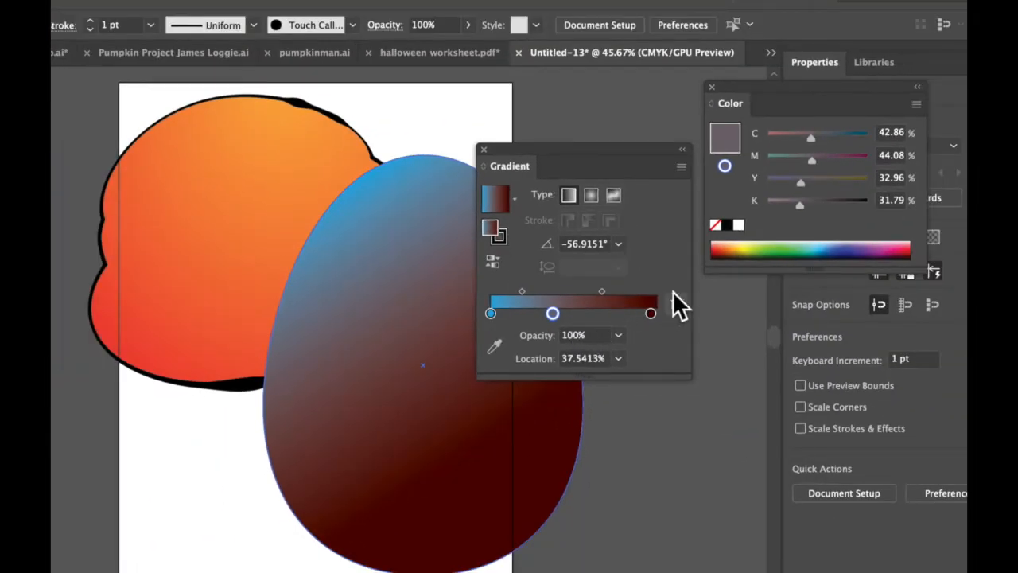
left_click(784, 233)
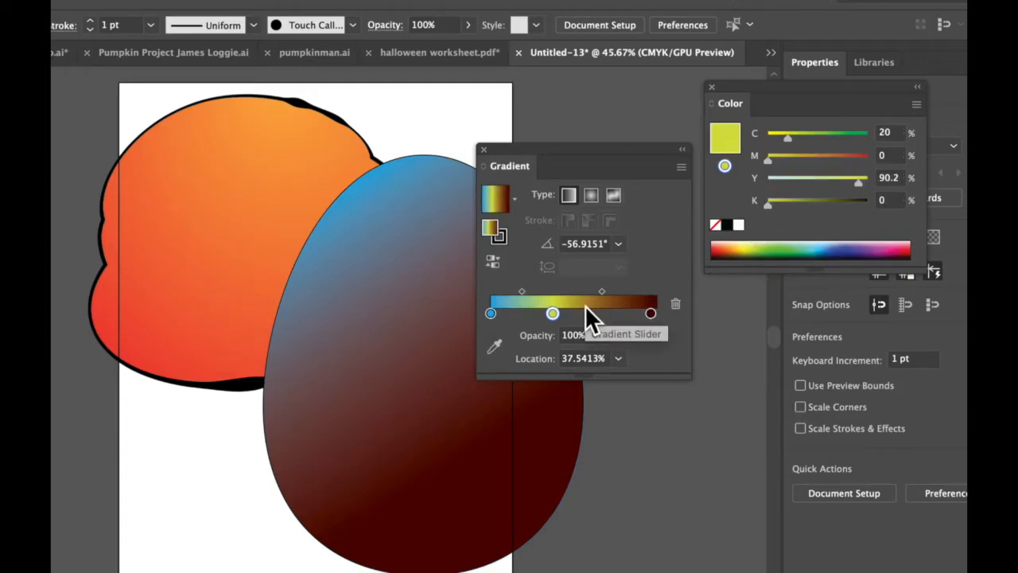
Add a bright yellow stop near the middle of the egg's gradient and move the dark red stop to 100%.
left_click(422, 338)
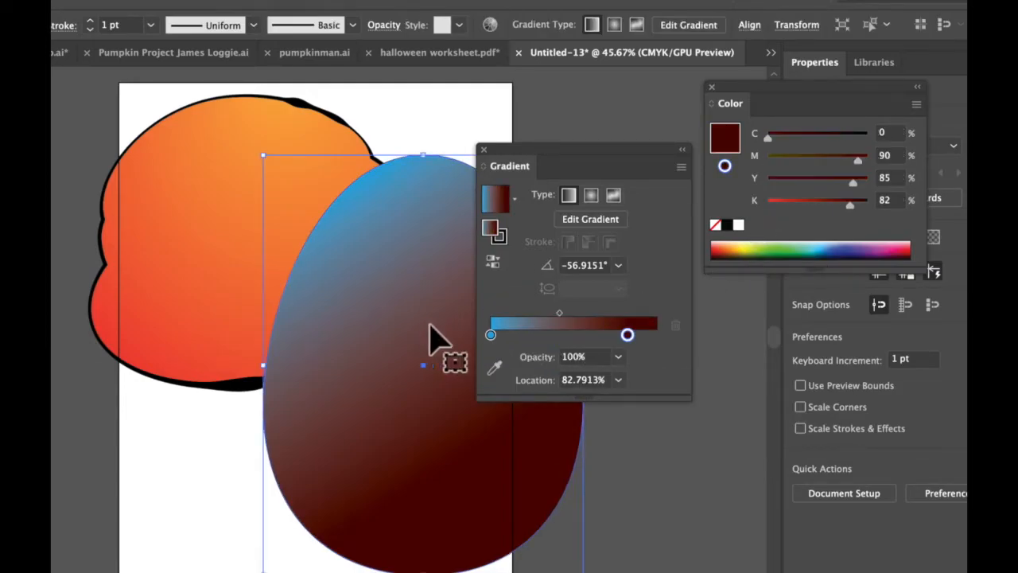
left_click(555, 337)
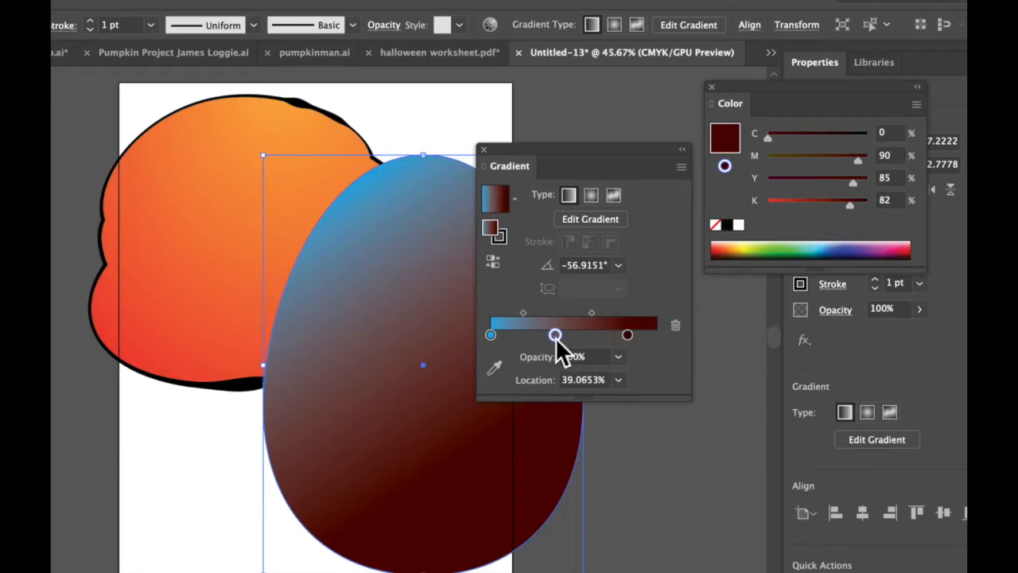
left_click(744, 250)
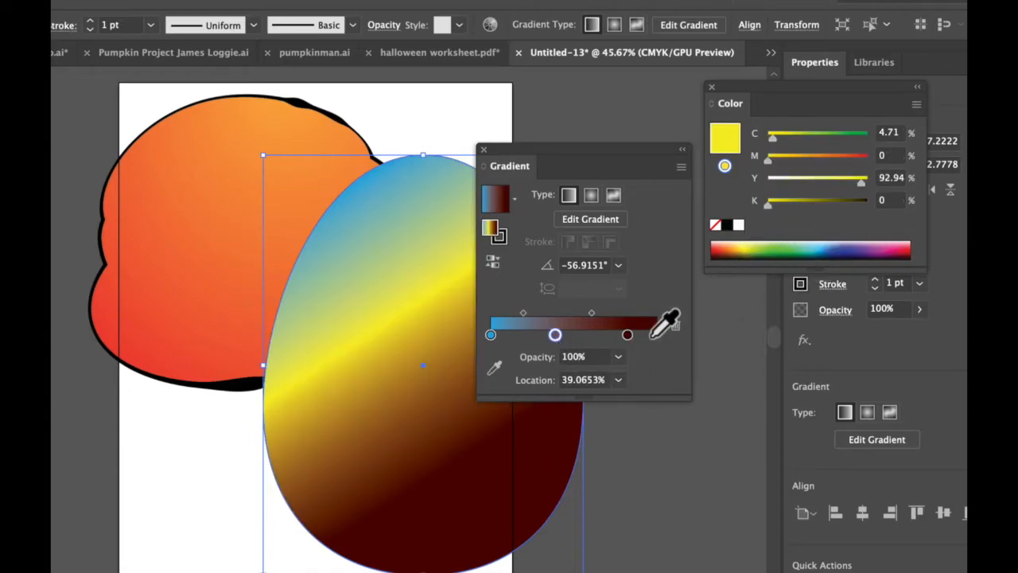
left_click_drag(574, 332, 661, 338)
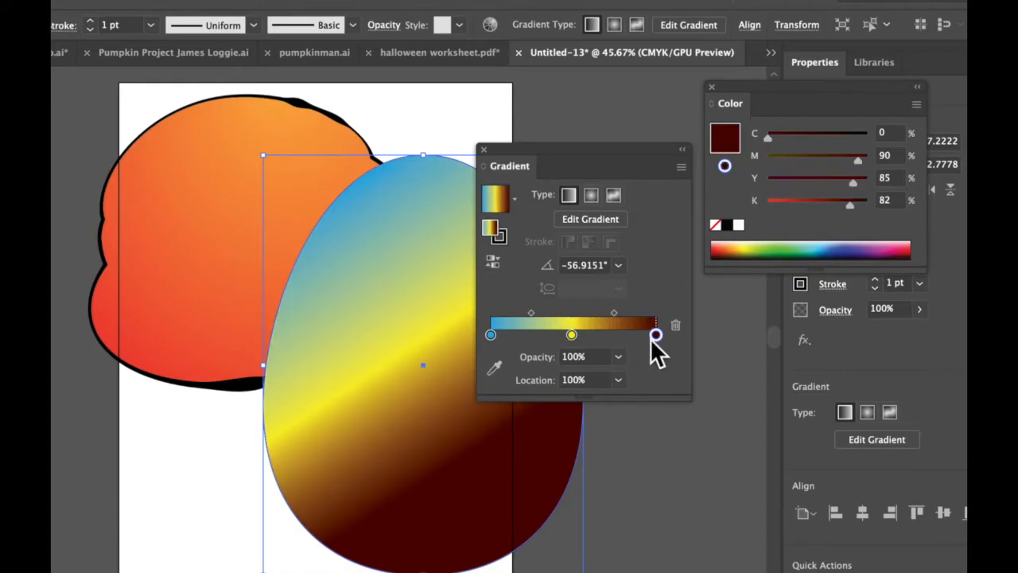
Add a stop at about 78% in the egg's gradient and color it reddish orange (C 20, M 83.92, Y 100, K 10.2).
left_click(621, 337)
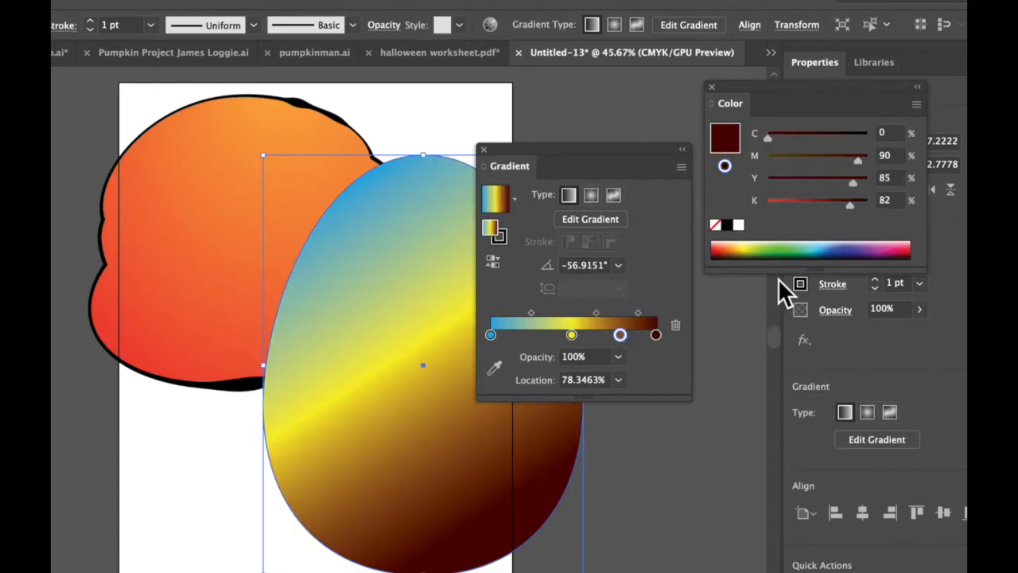
left_click(725, 250)
left_click(724, 251)
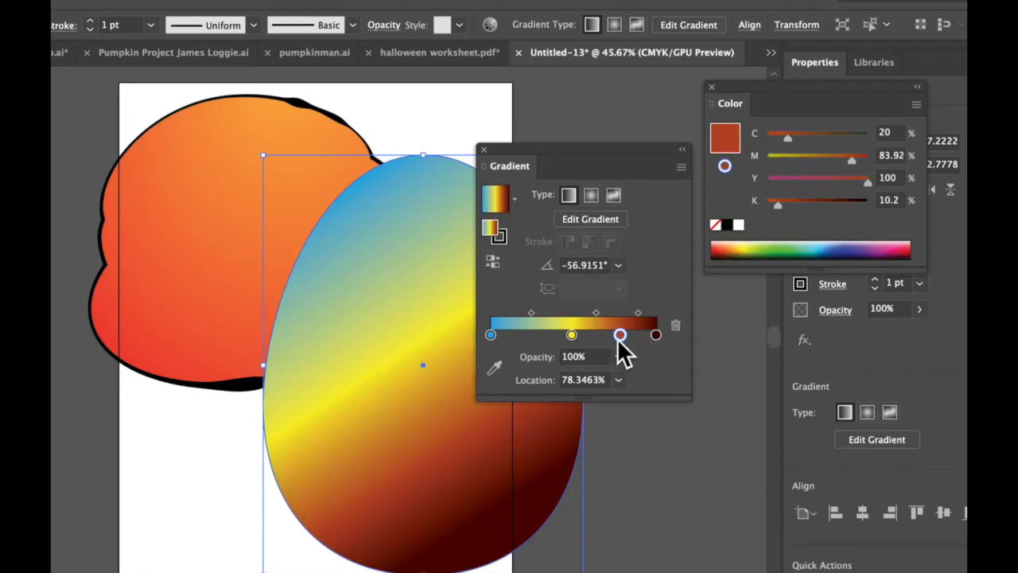
Delete the blue stop from the egg's gradient and move the yellow stop to the start of the slider.
left_click(491, 334)
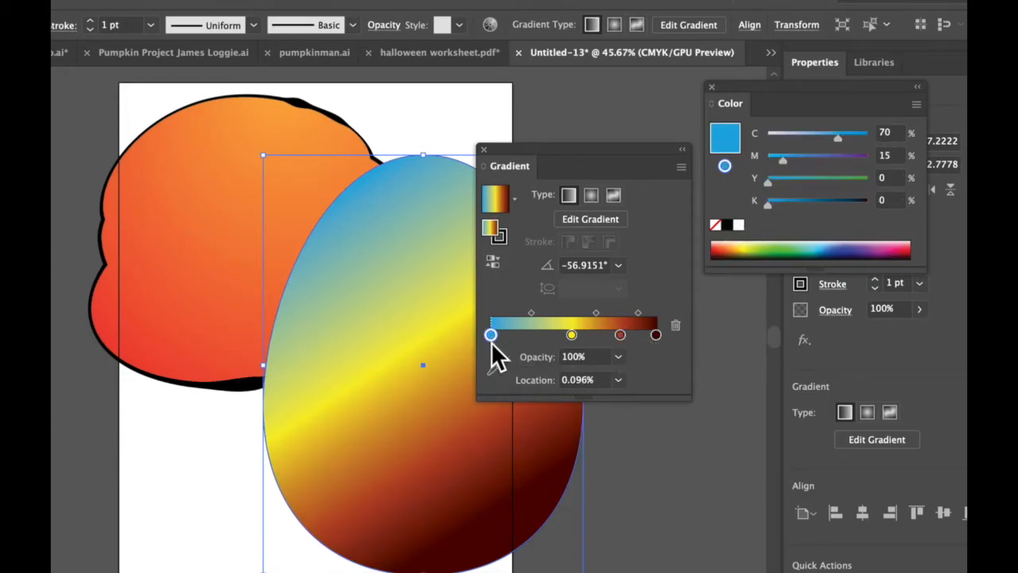
key("Delete")
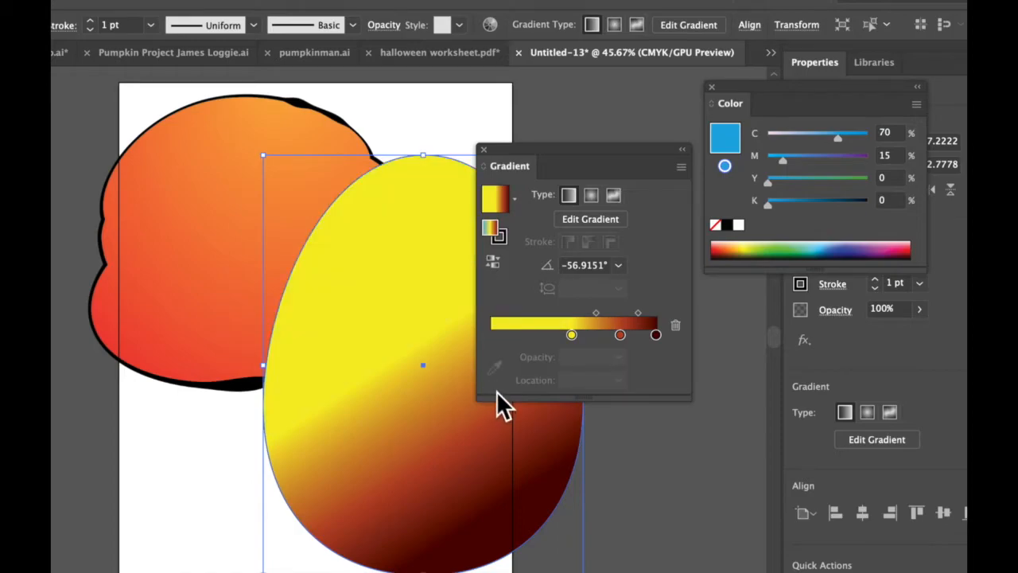
left_click_drag(572, 334, 488, 338)
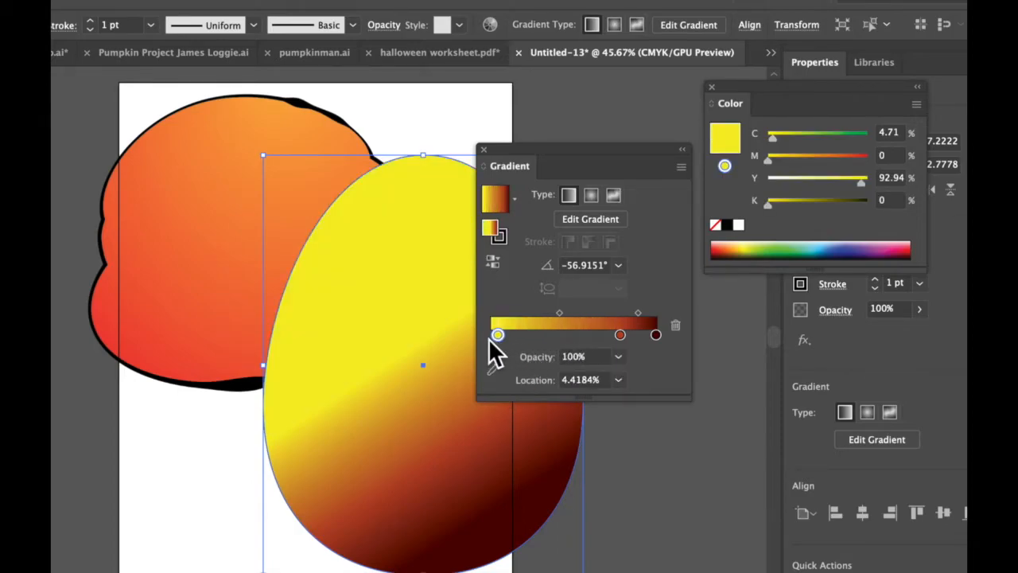
Try the radial type on the egg, switch it to a freeform points gradient, and add color points at its upper left and right side.
left_click(591, 195)
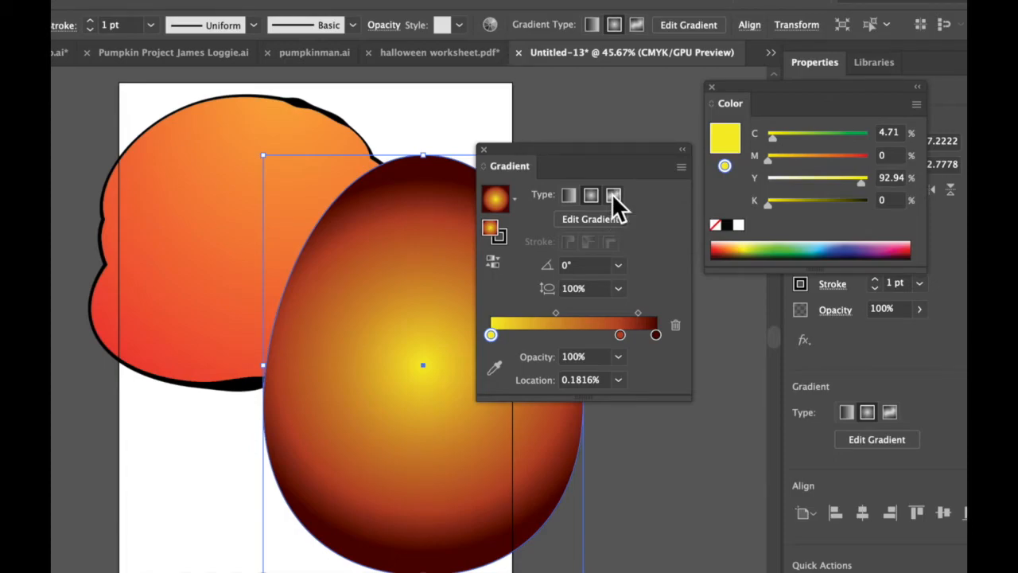
left_click(614, 194)
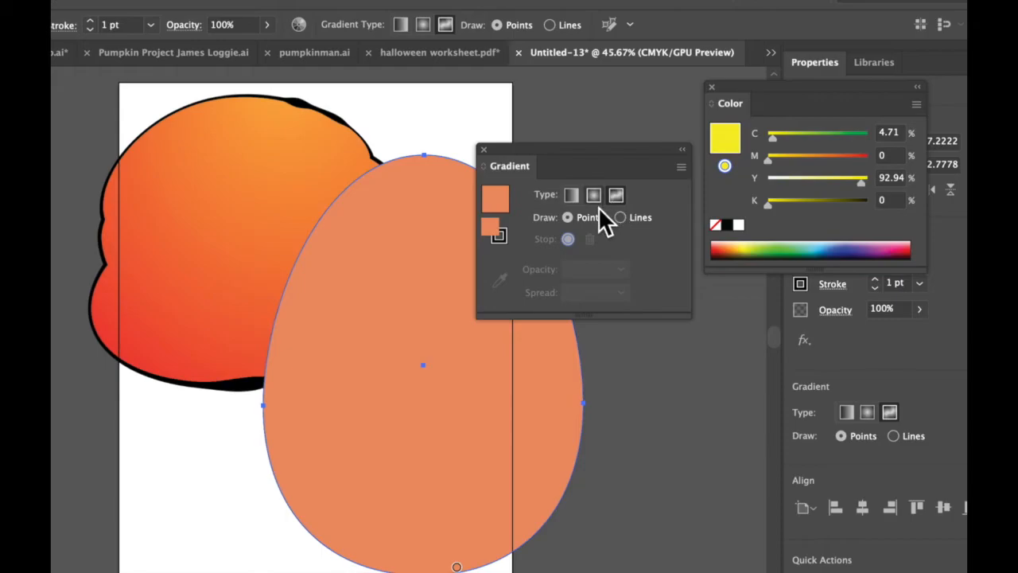
left_click(343, 260)
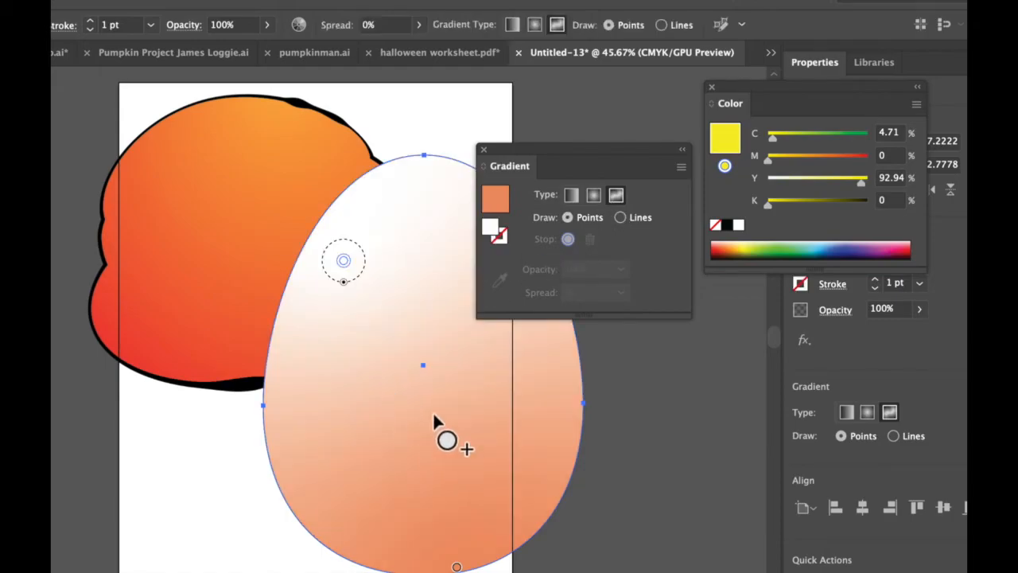
left_click(528, 338)
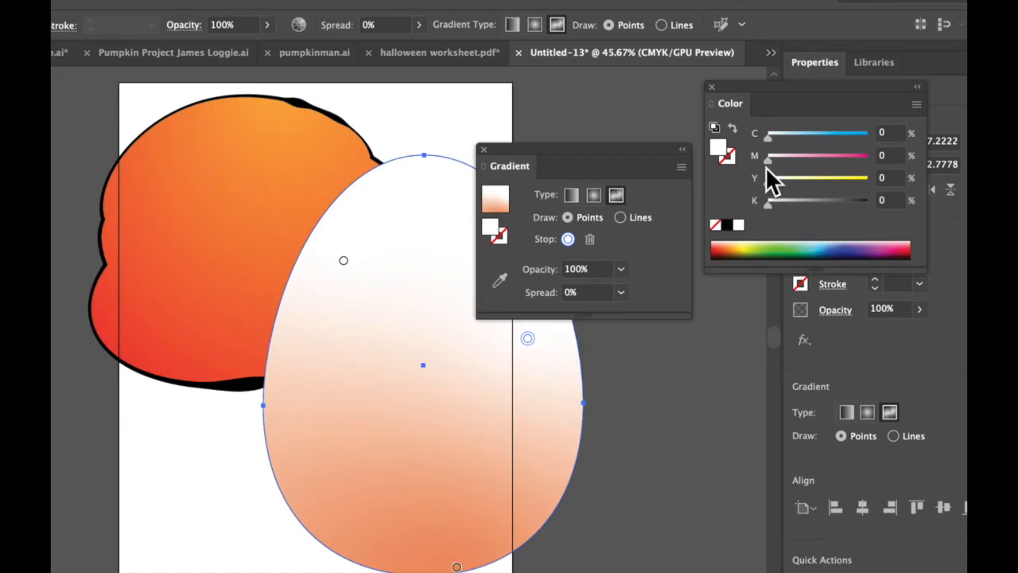
Color the egg's right gradient point magenta (M 87) and add a lower-left point in dark red (M 87, Y 86, K 19).
left_click_drag(769, 161, 856, 167)
left_click(379, 454)
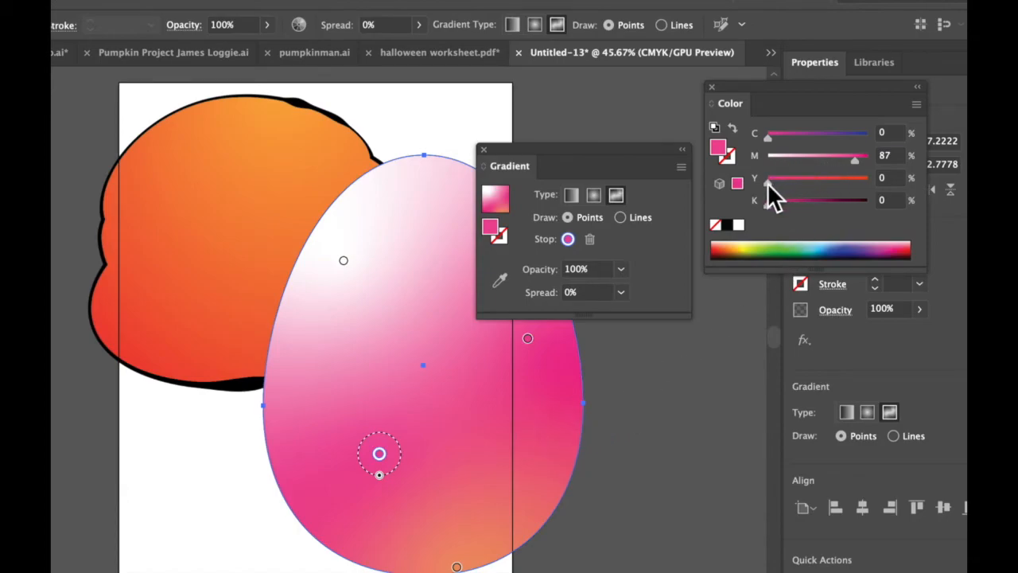
left_click(823, 182)
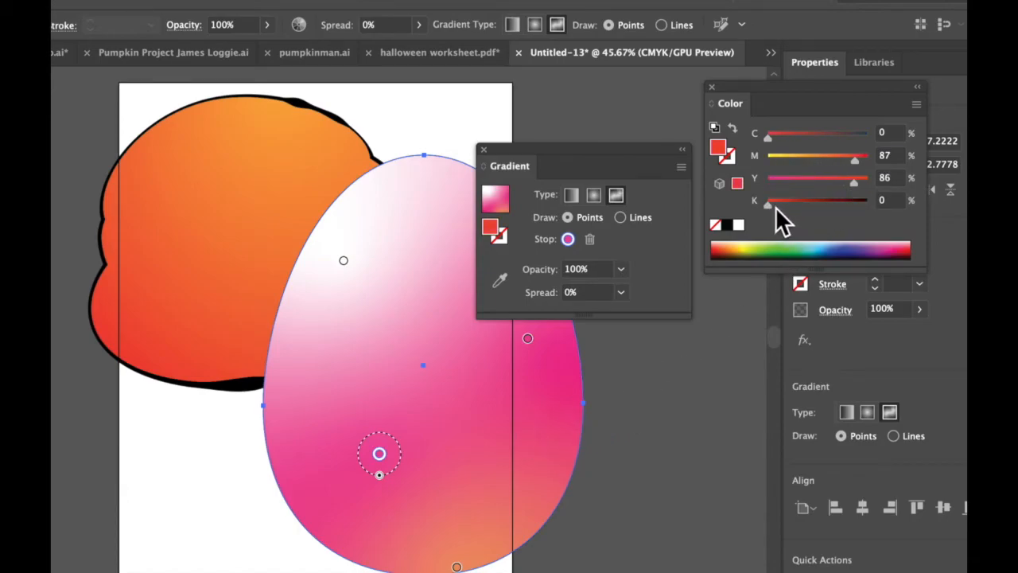
left_click_drag(770, 204, 787, 205)
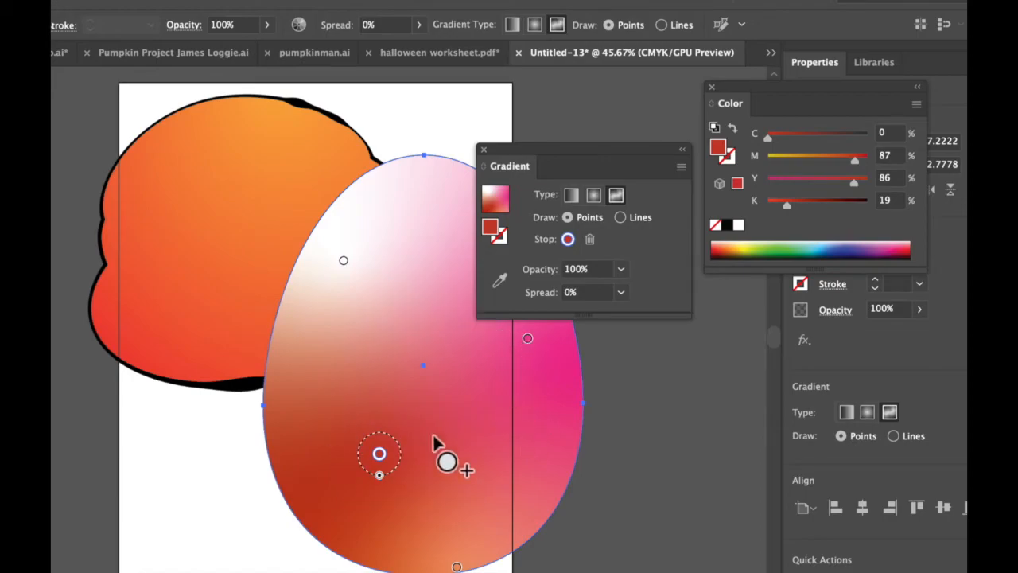
Add an orange gradient point (M 40, Y 86, K 0) near the egg's center and move the Gradient panel clear of the egg.
left_click(450, 378)
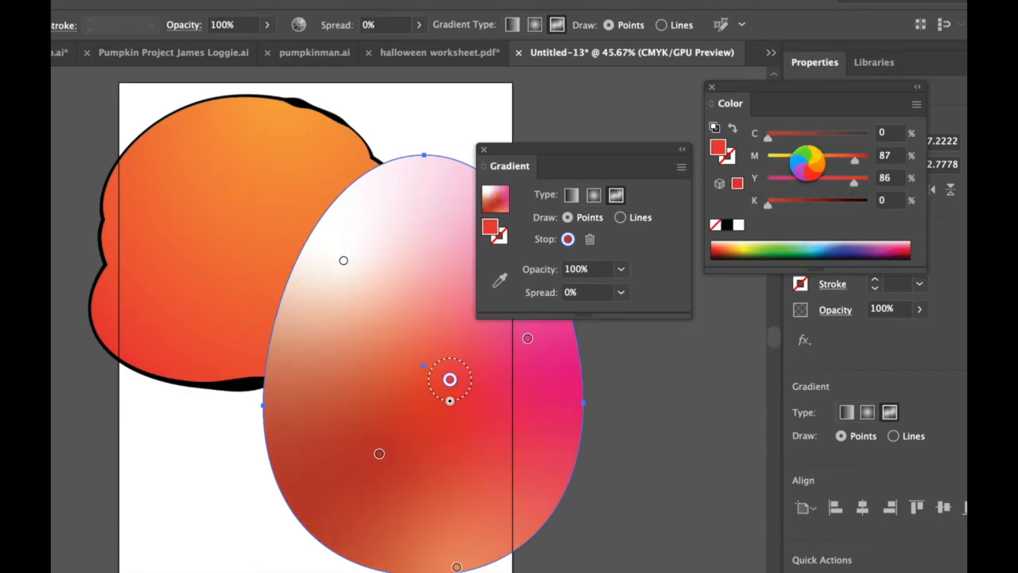
left_click_drag(854, 159, 808, 161)
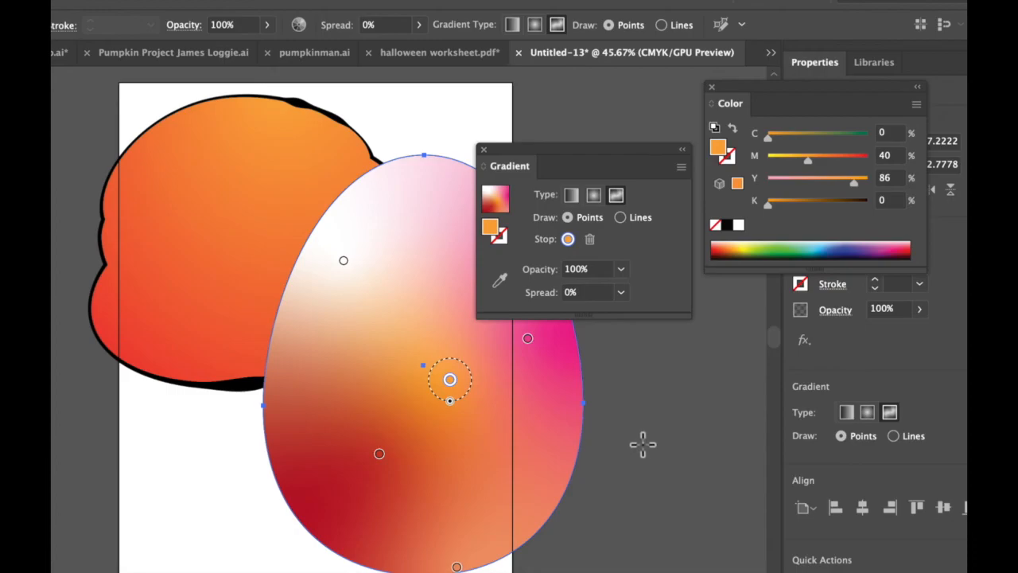
left_click_drag(582, 147, 692, 182)
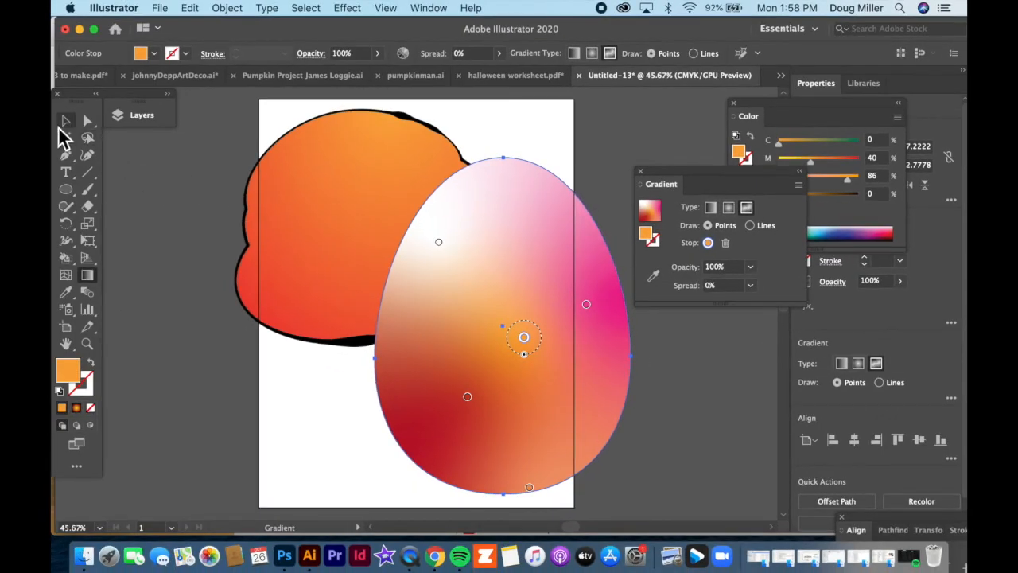
Leave gradient editing and select both the egg and the orange outlined shape behind it.
key("v")
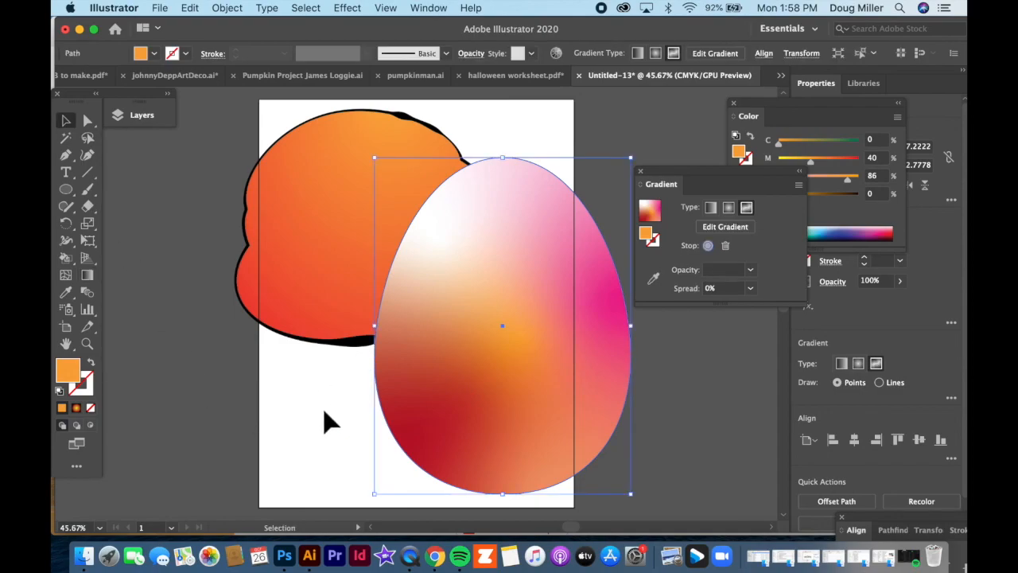
left_click(394, 253)
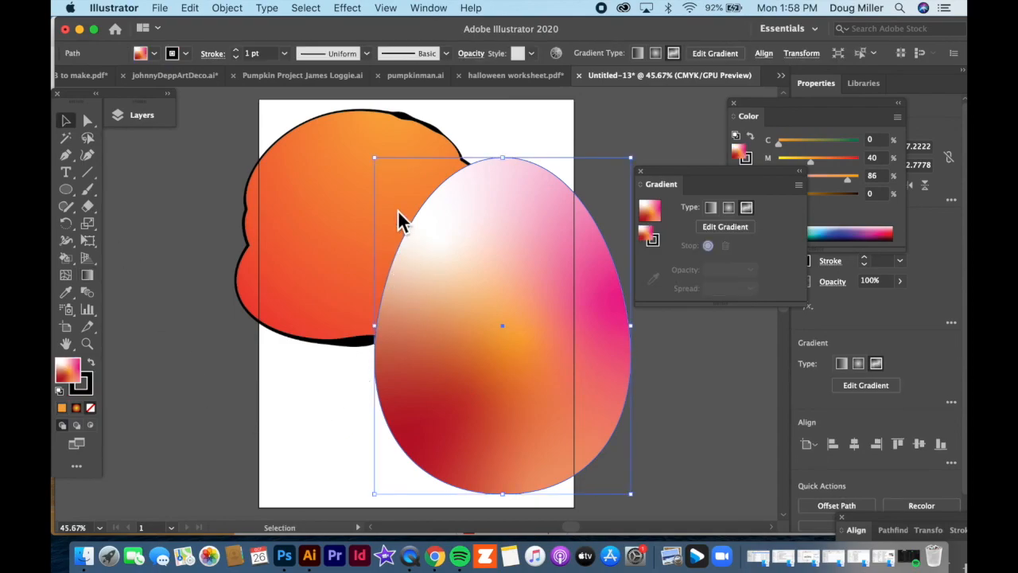
left_click(402, 227, "shift")
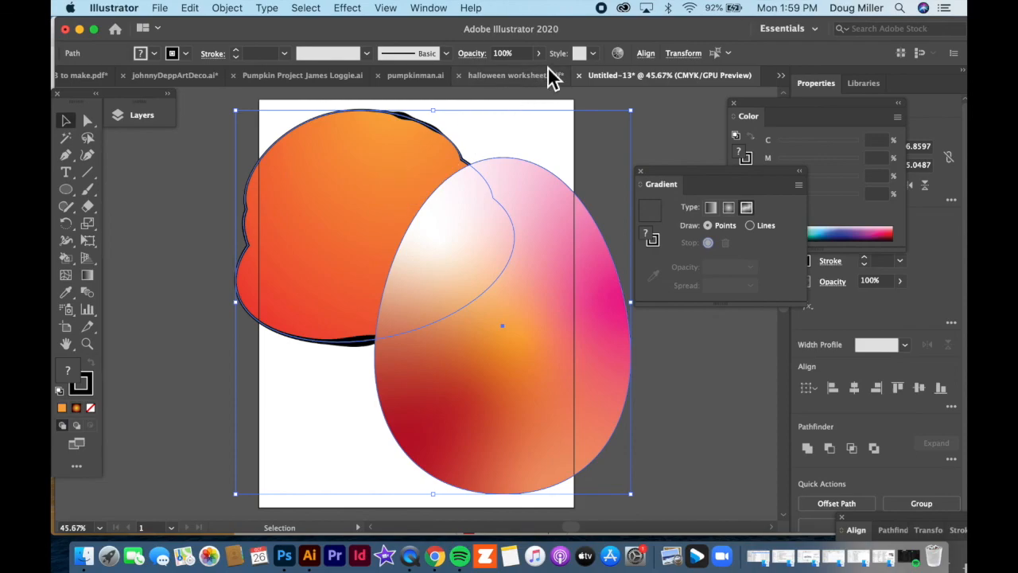